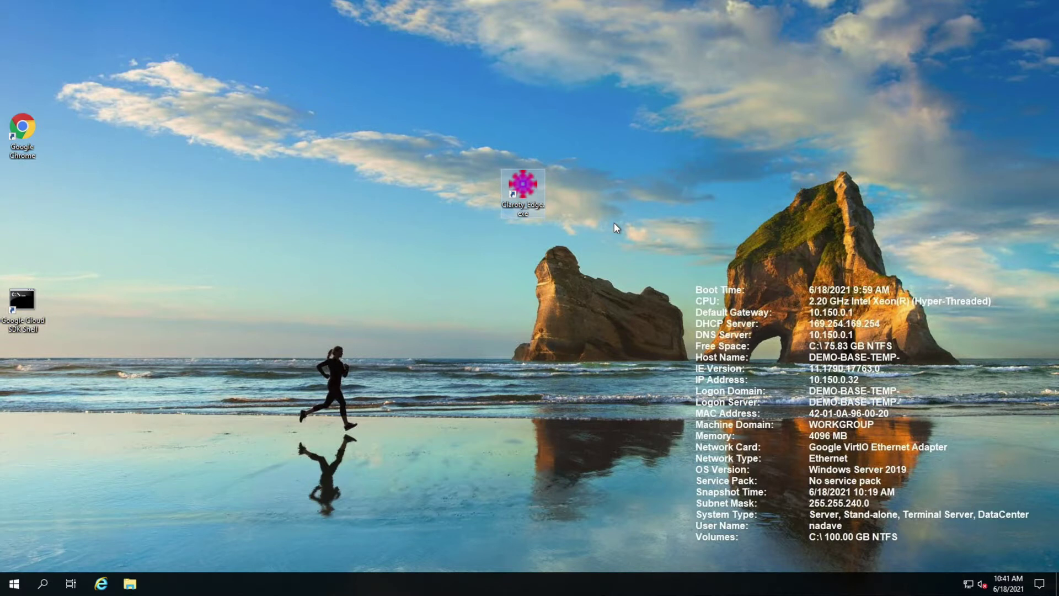
Launch Claroty Edge and advance from the Configure step to output selection
double_click(528, 178)
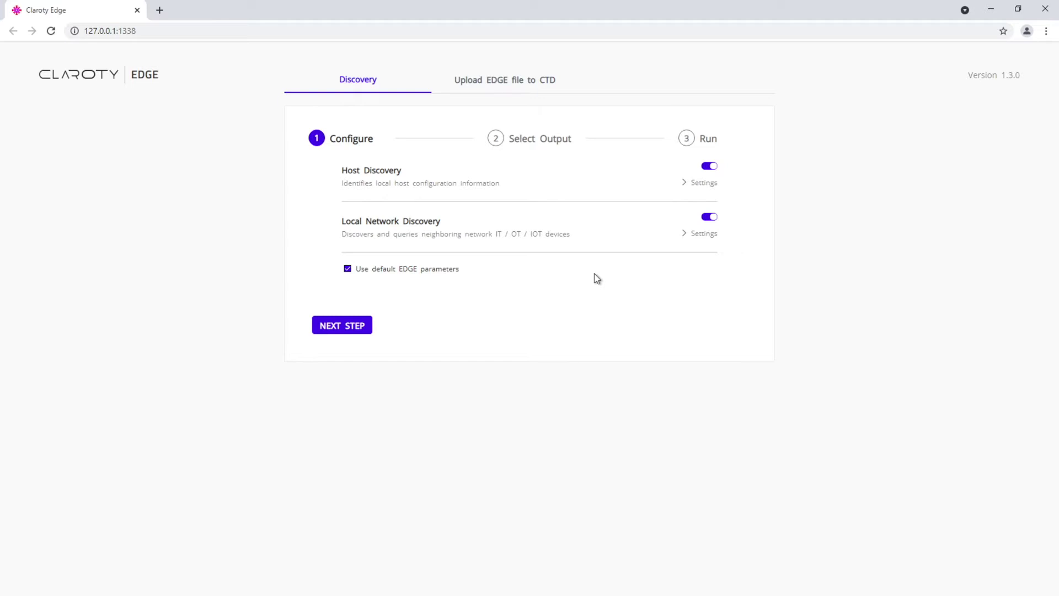
left_click(359, 326)
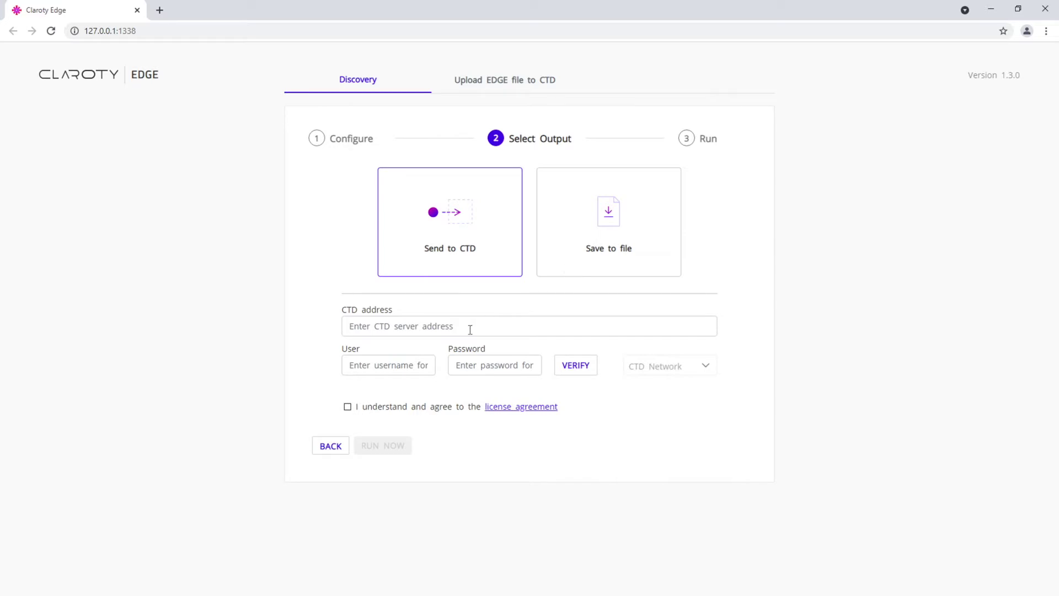
key("Tab")
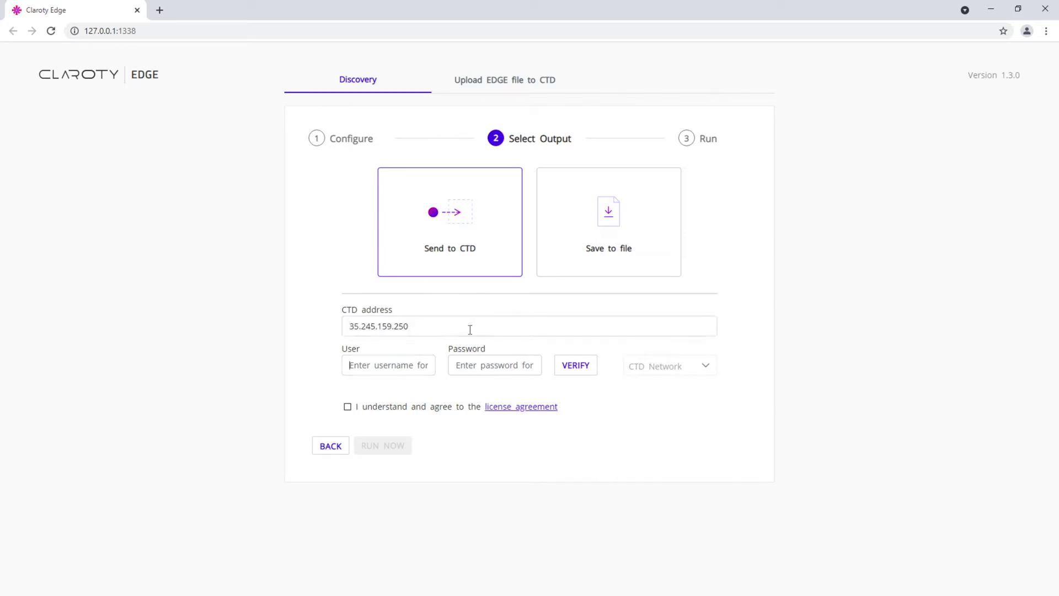
key("Tab")
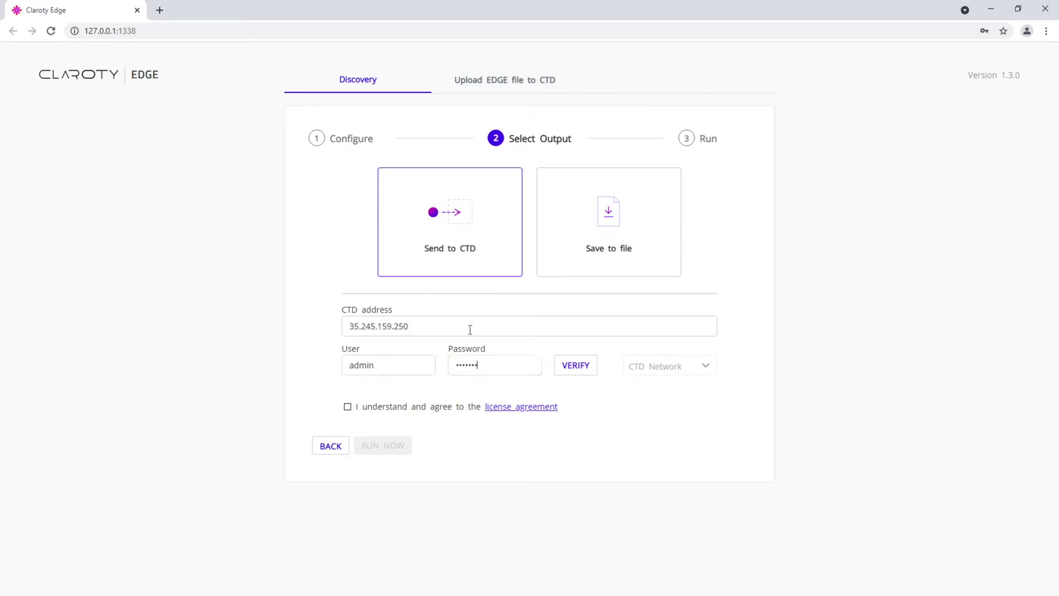
left_click(564, 365)
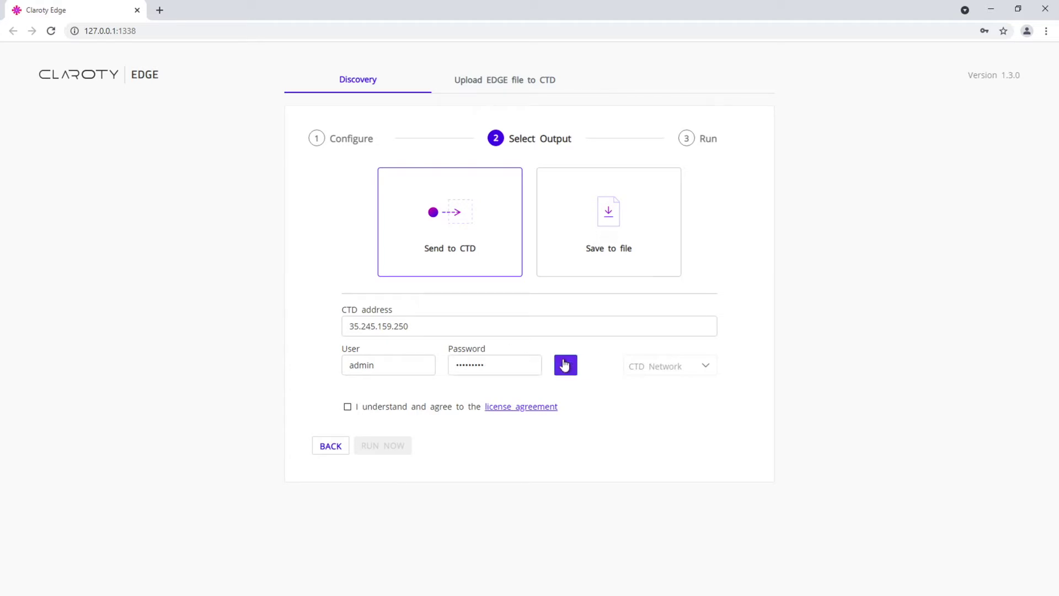
left_click(347, 407)
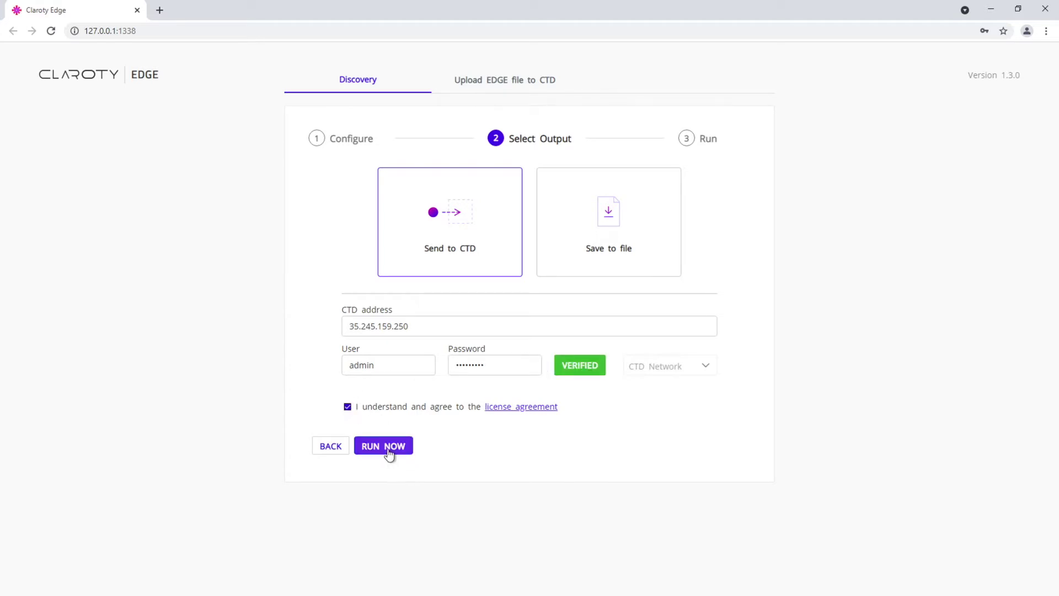
left_click(389, 454)
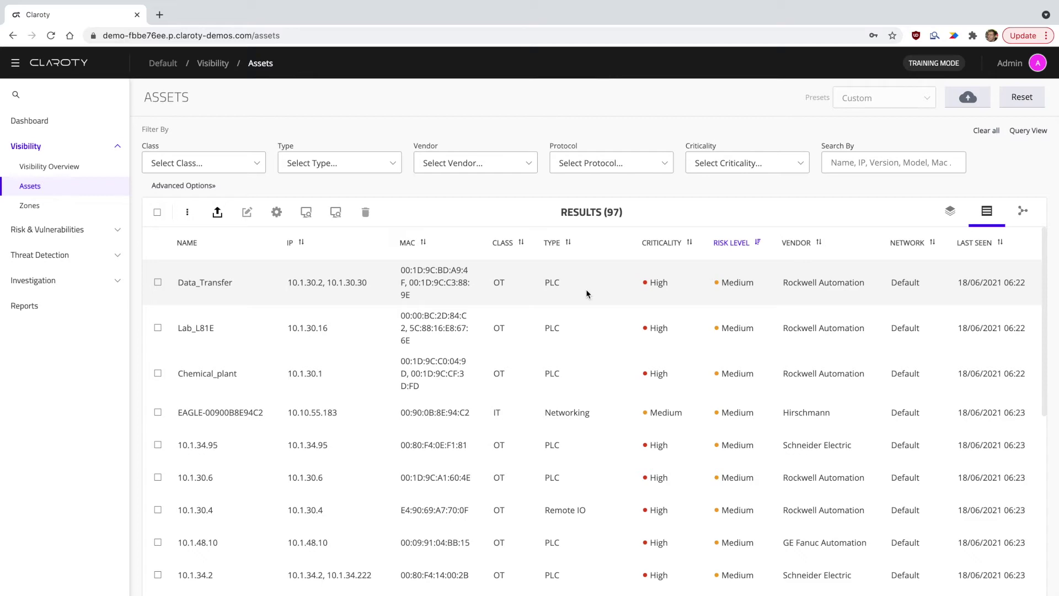
Find the DESKTOP-OKP059K engineering station in the Assets table and open its details
scroll(238, 431, "down", 5)
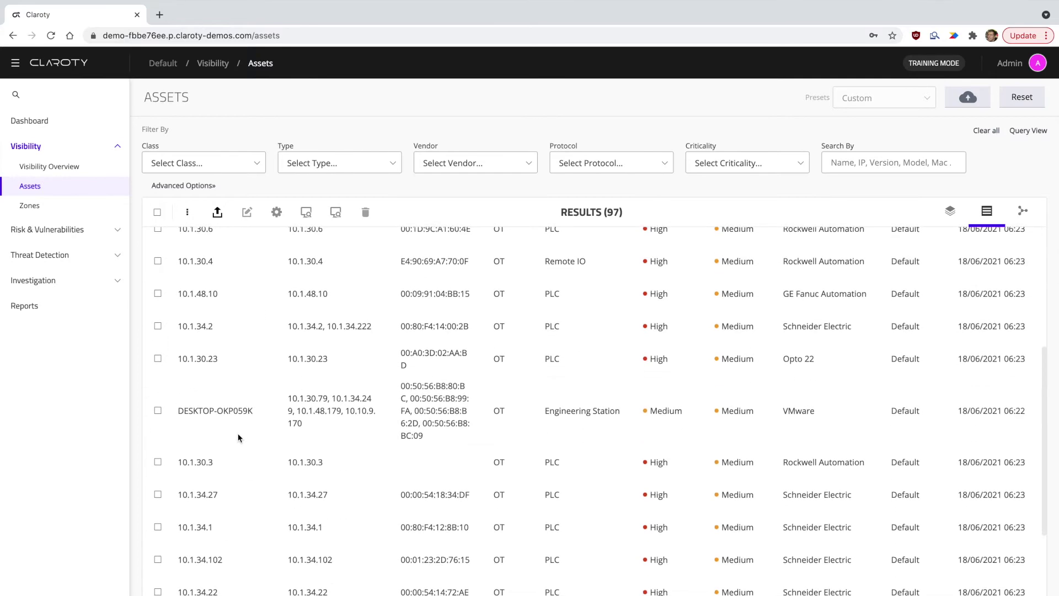
left_click(231, 411)
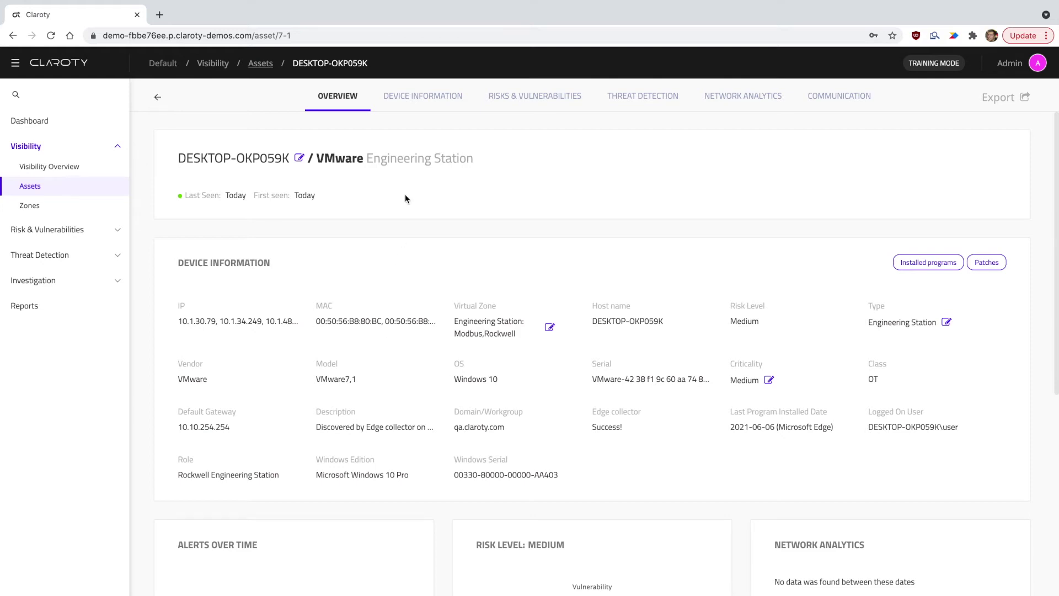
Show DESKTOP-OKP059K's device information: Purdue Level 2, OS build 19041, CIP/HTTP/LLMNR protocols
left_click(427, 108)
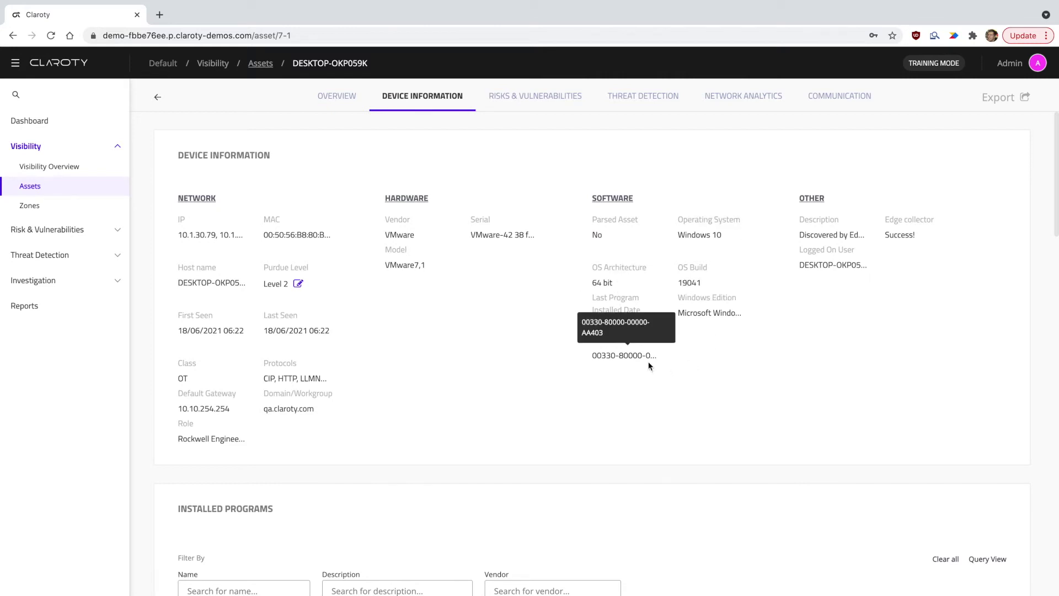
Scroll through the 116 installed programs, mostly Rockwell software, down to the 14 patches
scroll(562, 347, "down", 4)
scroll(562, 346, "down", 1)
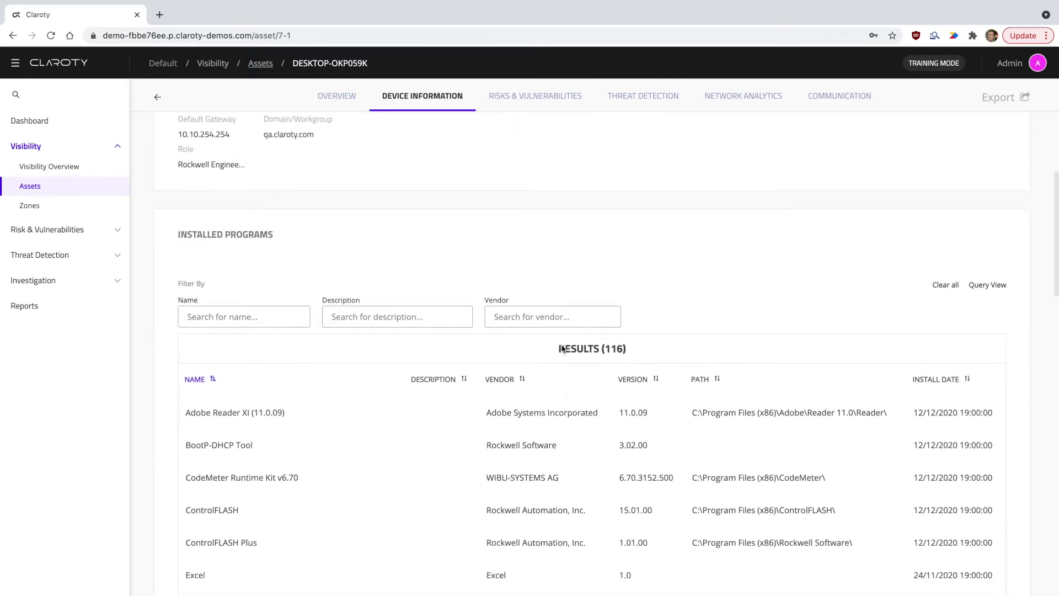
scroll(562, 346, "down", 1)
scroll(563, 347, "down", 1)
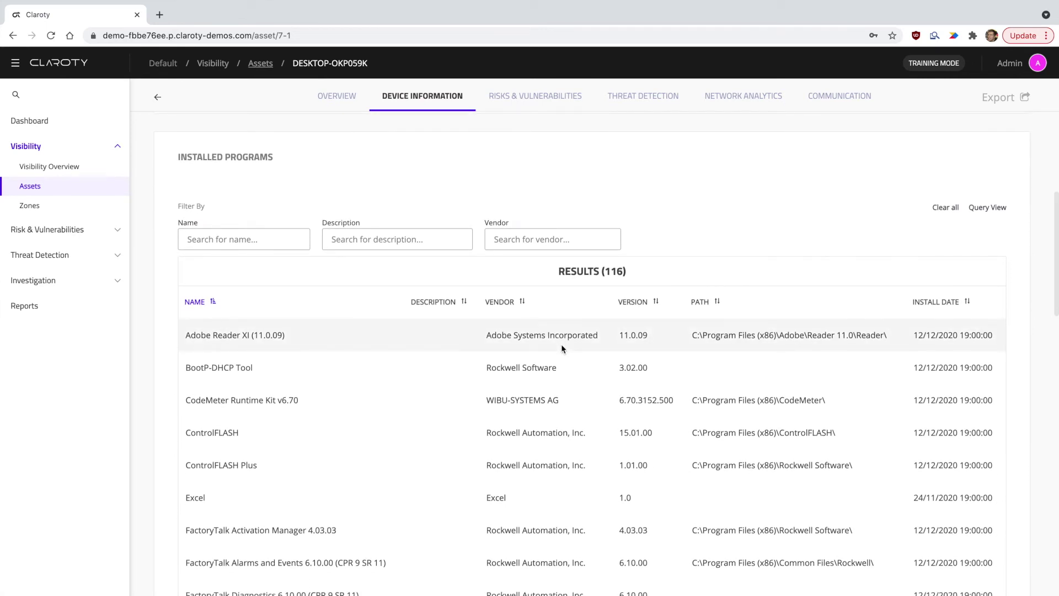
scroll(561, 347, "down", 1)
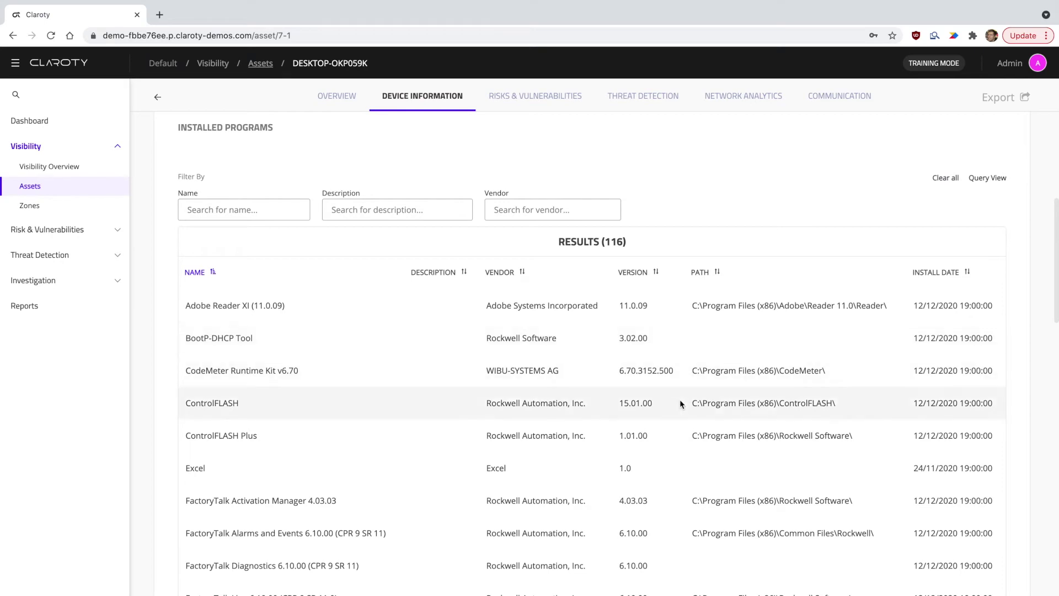
scroll(366, 415, "down", 4)
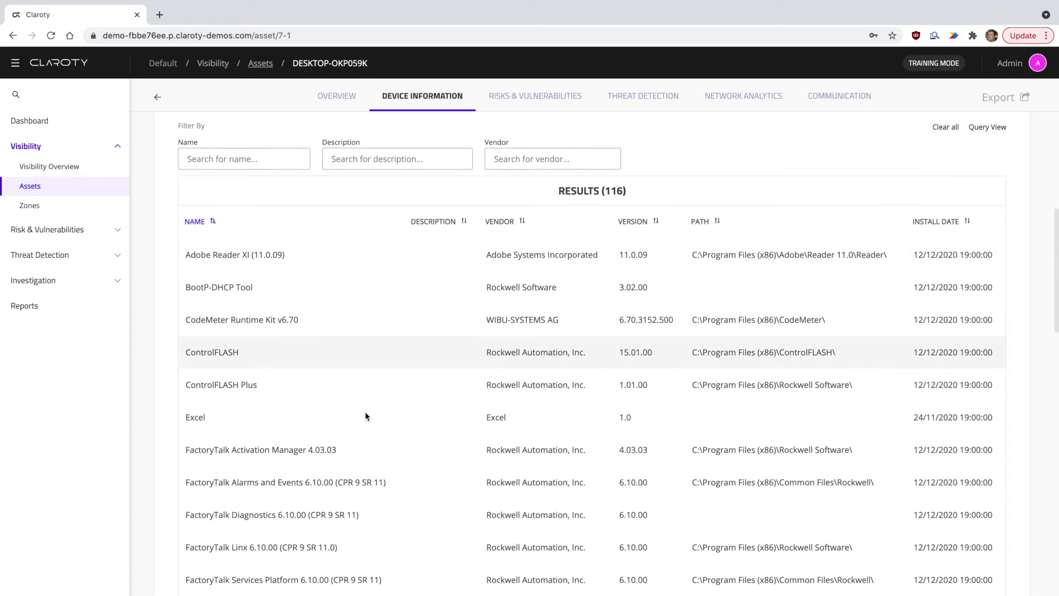
scroll(366, 415, "down", 7)
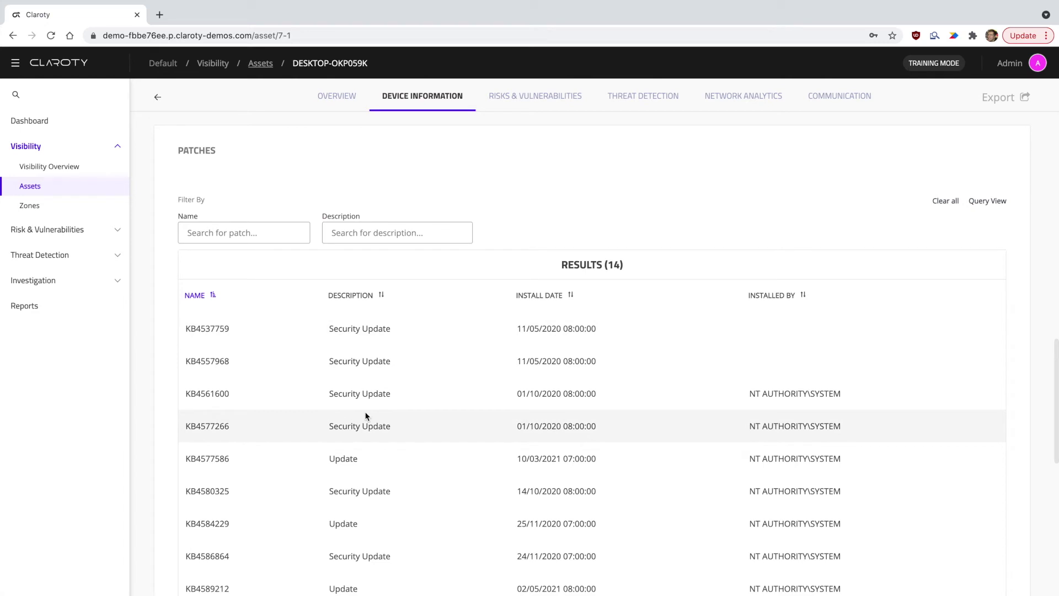
Open the station's risks and vulnerabilities and show its Windows CVE full matches
left_click(555, 107)
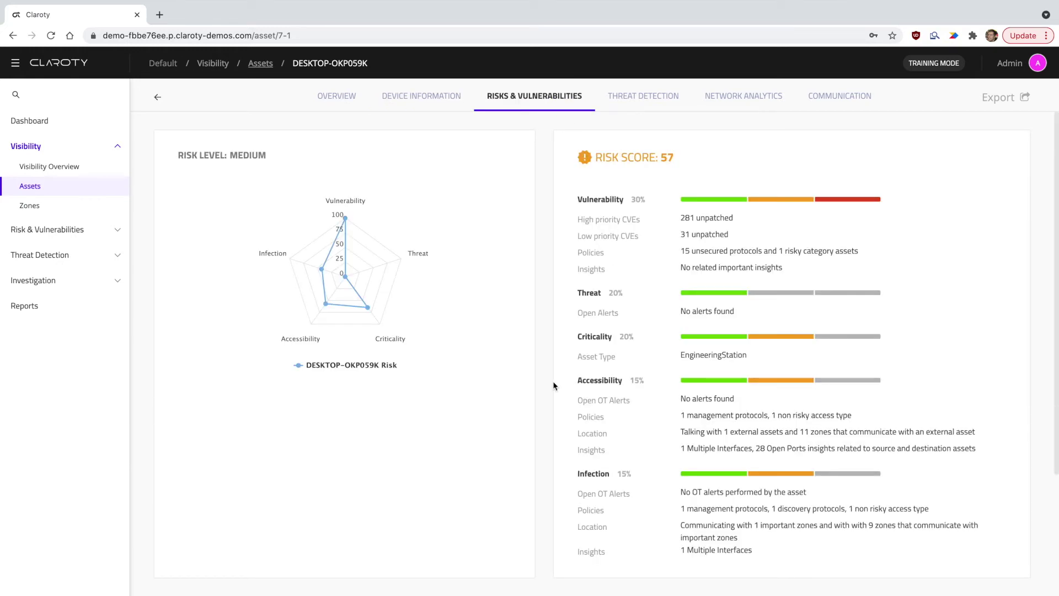
scroll(554, 383, "down", 3)
scroll(553, 384, "down", 2)
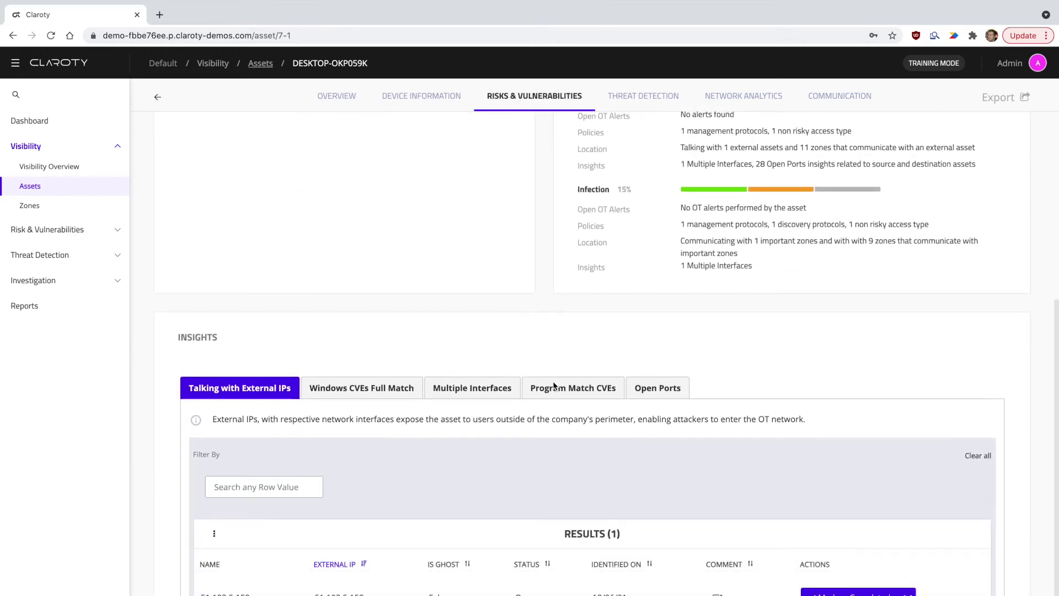
left_click(365, 382)
Show the 31 CVEs matched against installed programs, topping out at 10.0
scroll(455, 351, "down", 3)
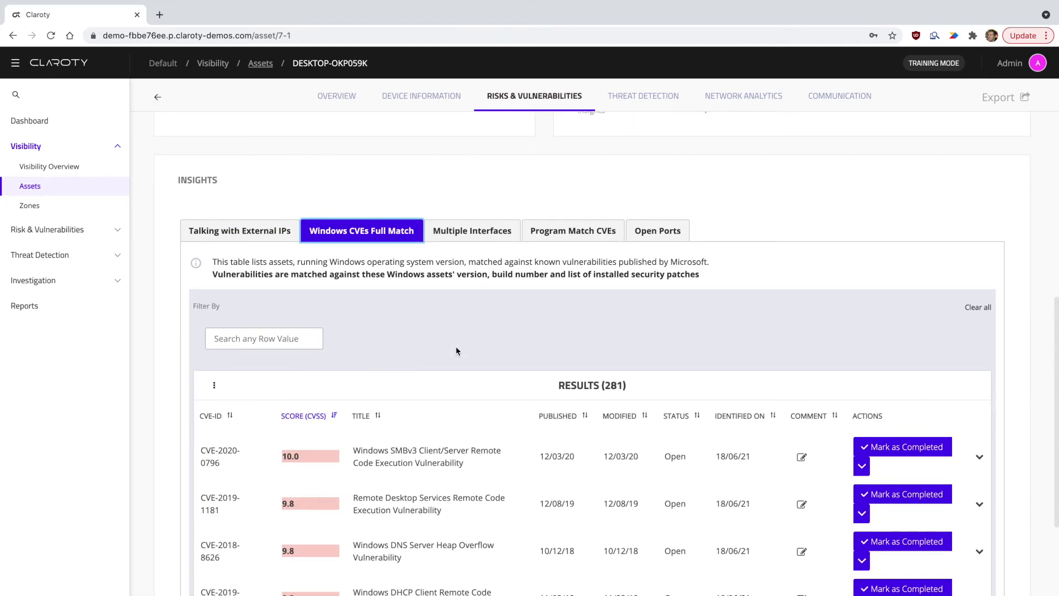
scroll(455, 351, "down", 1)
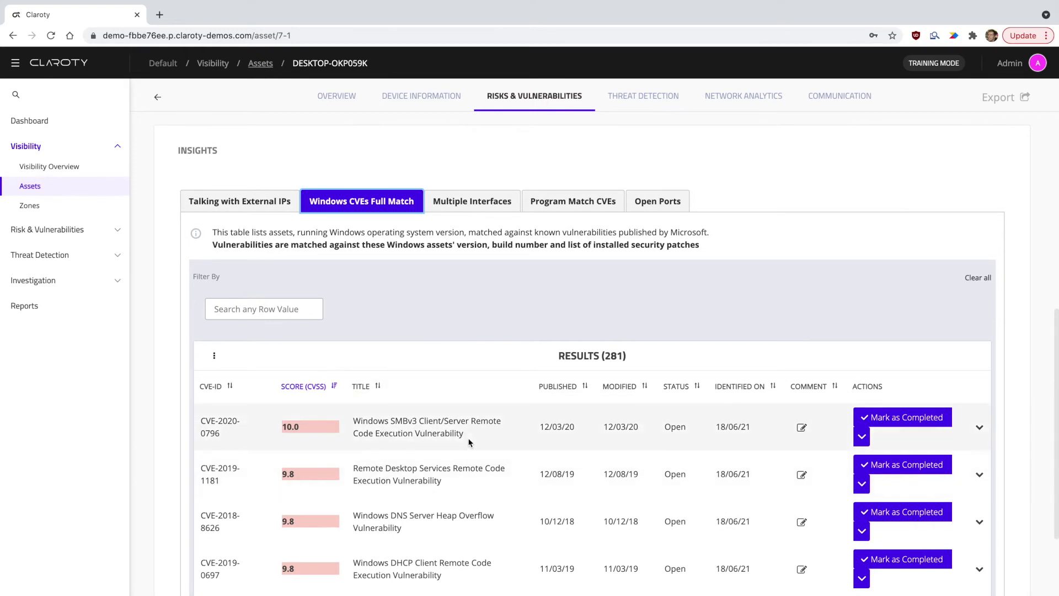
left_click(595, 204)
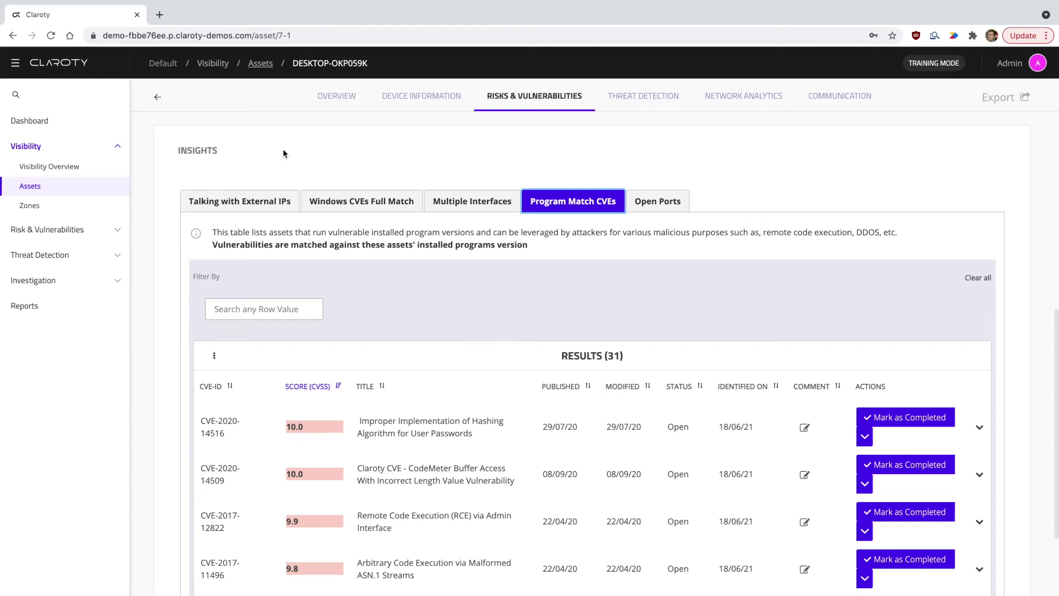
Return to the asset list and open the Chemical_plant PLC's device information
left_click(158, 97)
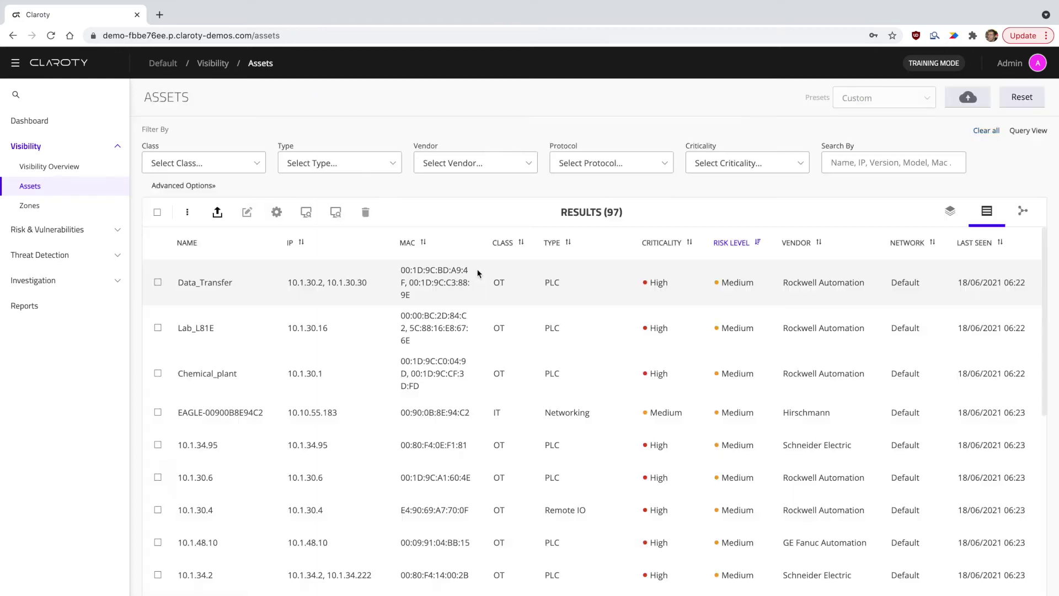
left_click(223, 375)
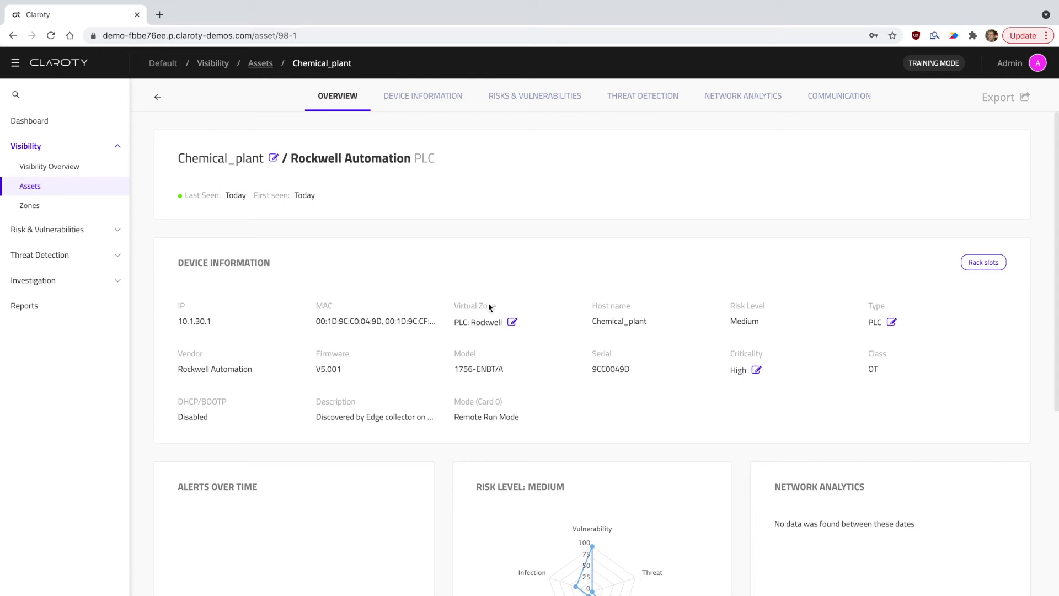
left_click(435, 96)
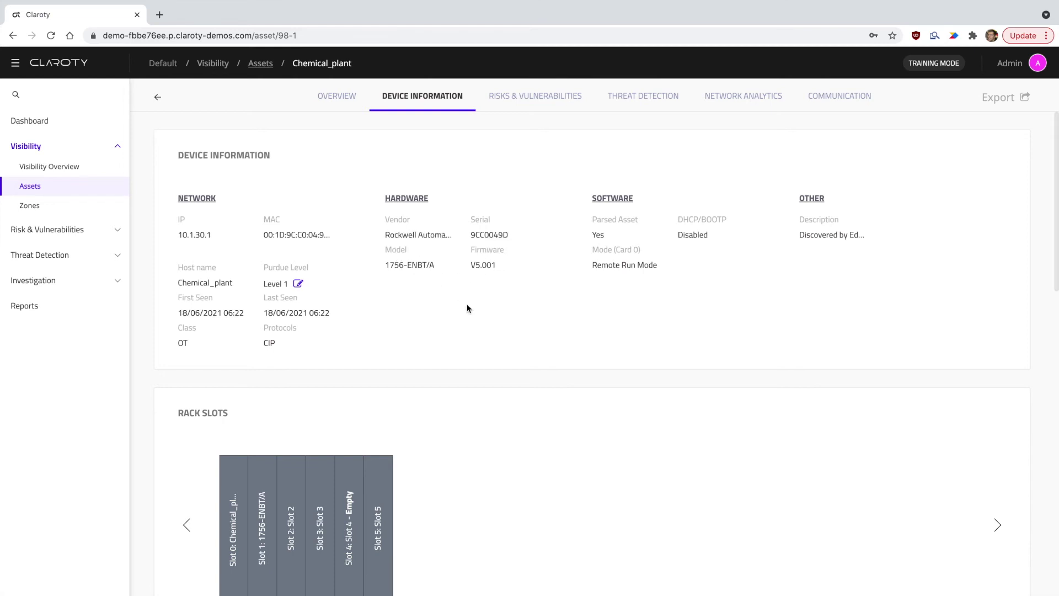
Expand rack slots 0–3, revealing Slot 3's 1756-EN2TR/C module on firmware V10.007
scroll(467, 304, "down", 1)
left_click(242, 444)
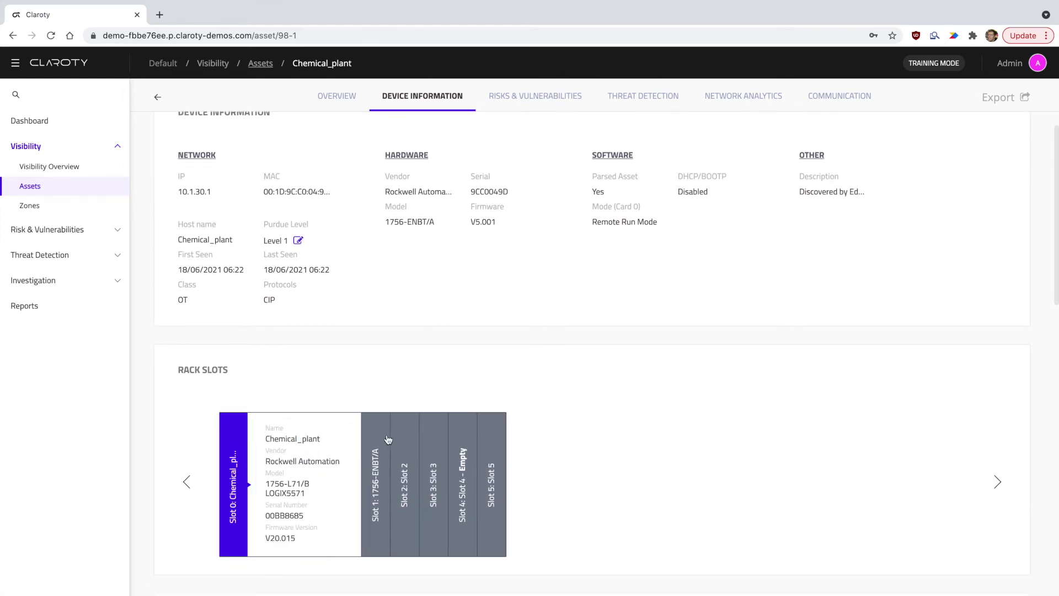
left_click(385, 443)
left_click(524, 447)
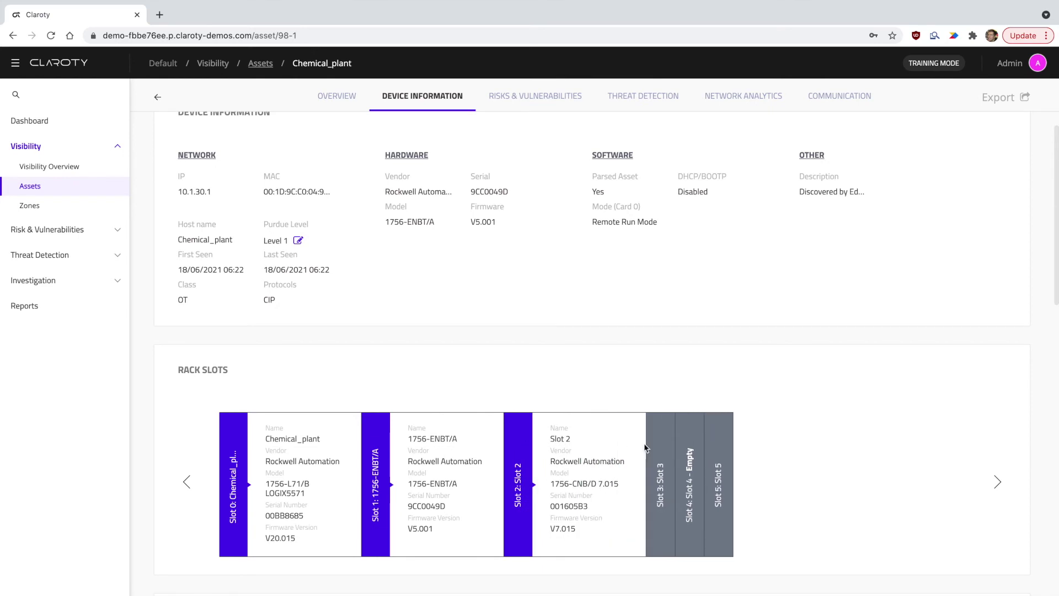
left_click(667, 455)
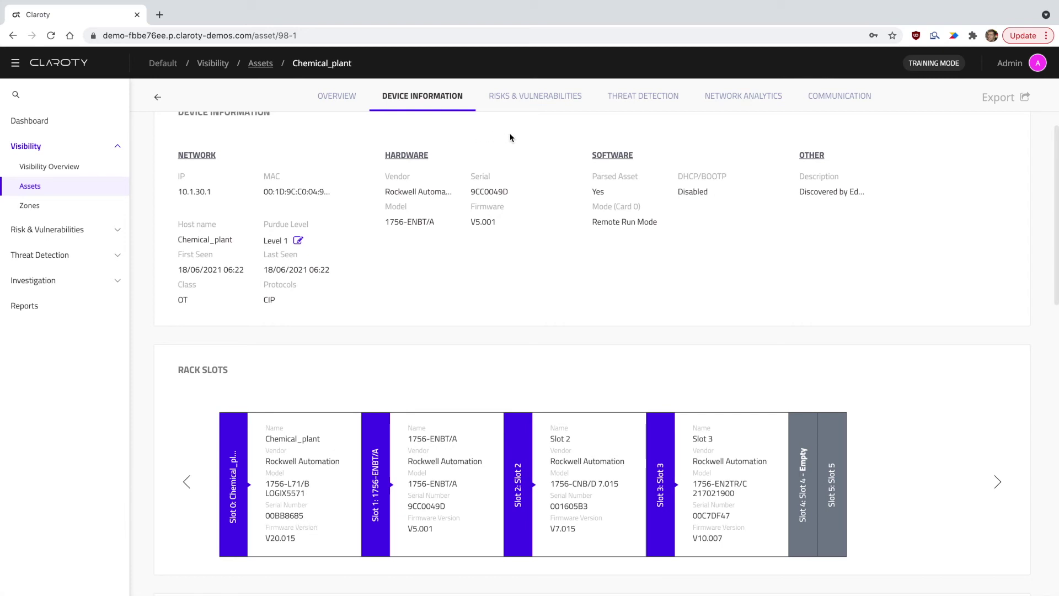
Review Chemical_plant's risk score of 57 and scroll through its 20 full-match CVEs
left_click(549, 100)
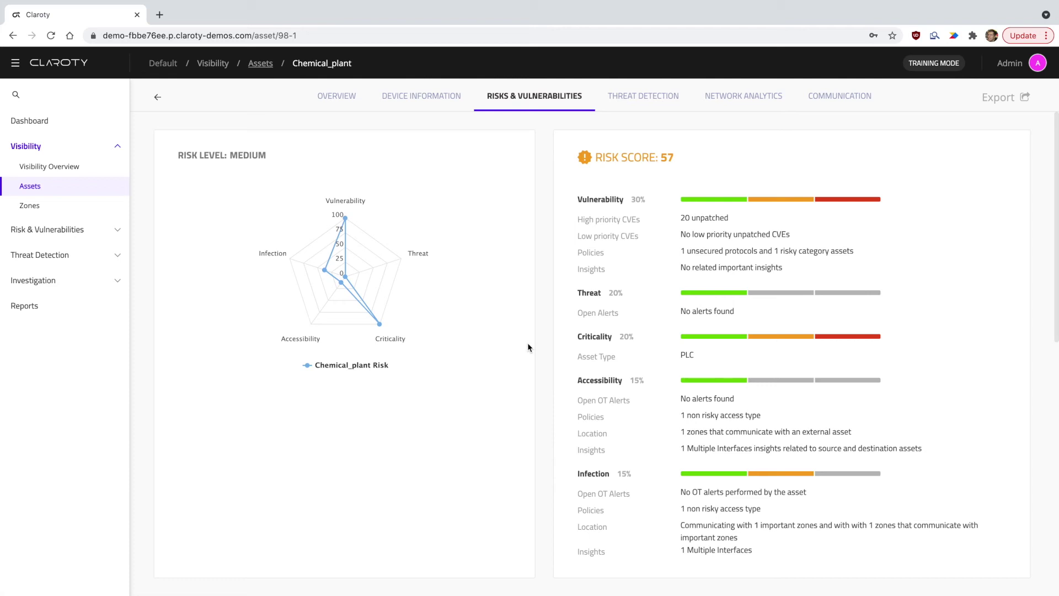
scroll(552, 359, "down", 3)
scroll(552, 358, "down", 2)
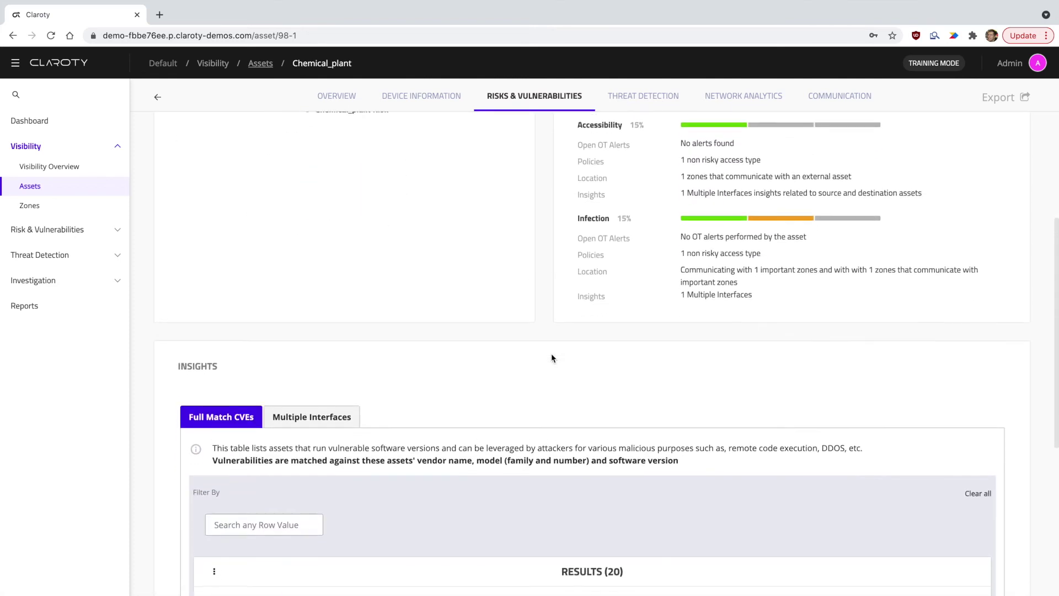
scroll(552, 357, "down", 4)
scroll(552, 358, "down", 1)
scroll(552, 358, "down", 1)
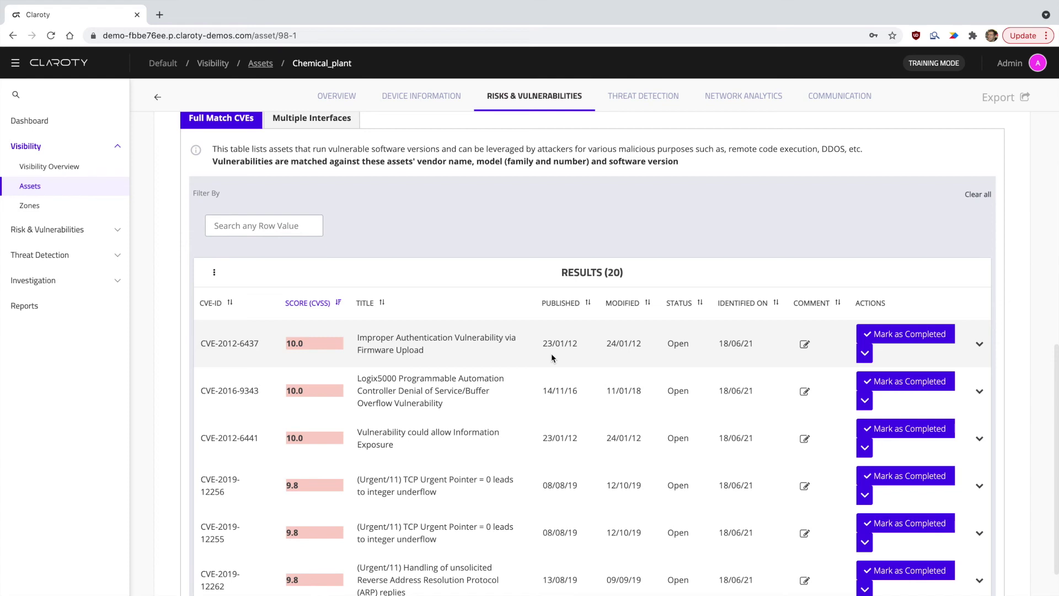
scroll(551, 357, "up", 10)
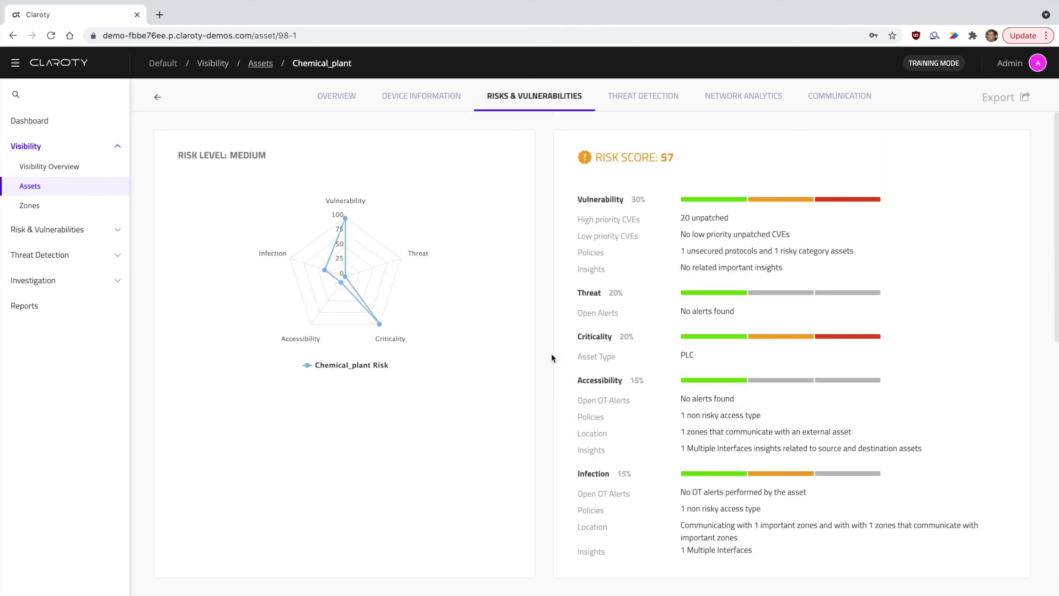
Go back to Chemical_plant's device information, then return to the Assets inventory
left_click(435, 98)
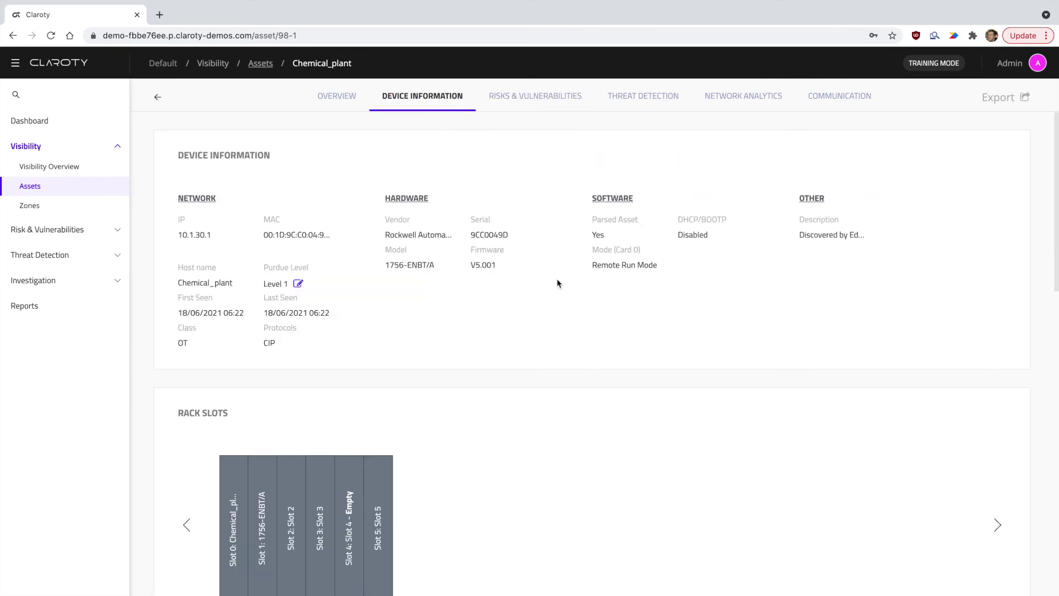
left_click(32, 186)
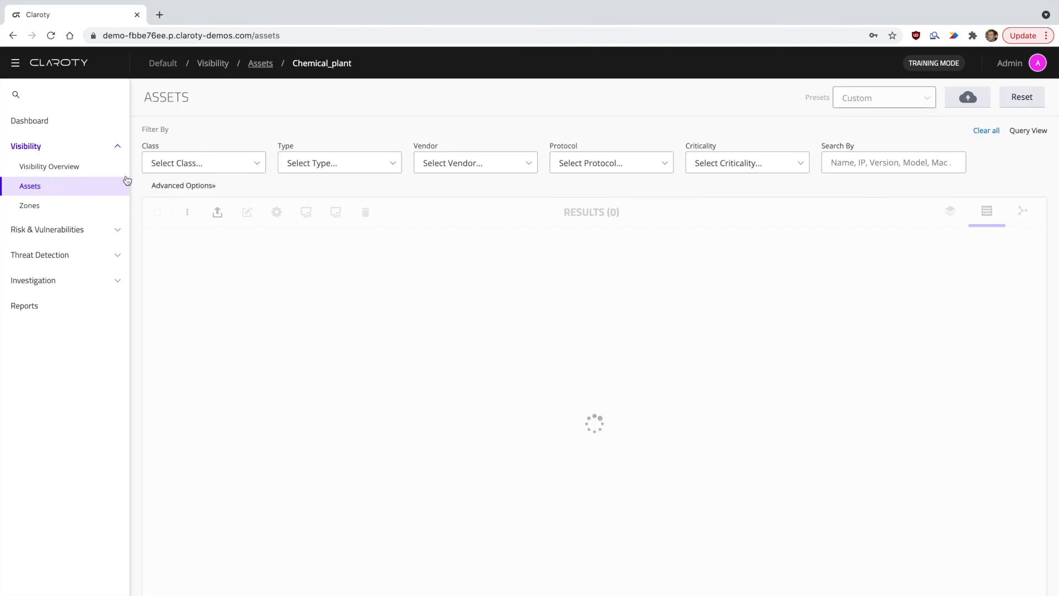